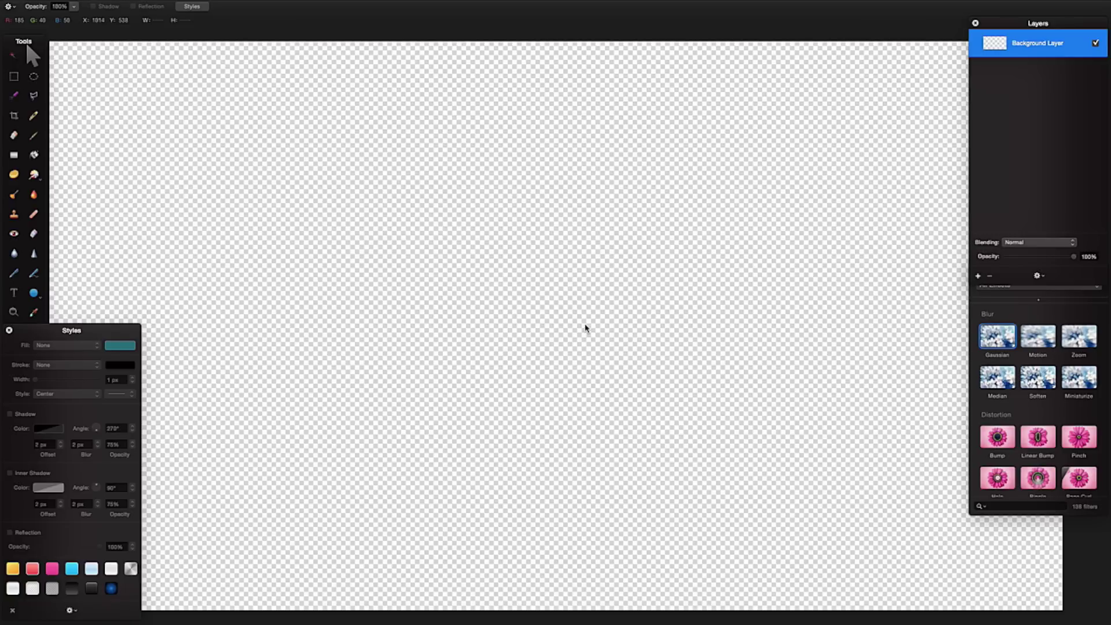
Zoom out so the whole 1920 x 1080 canvas fits, then pick the Paint Bucket tool
{"action": "key", "text": "super+minus"}
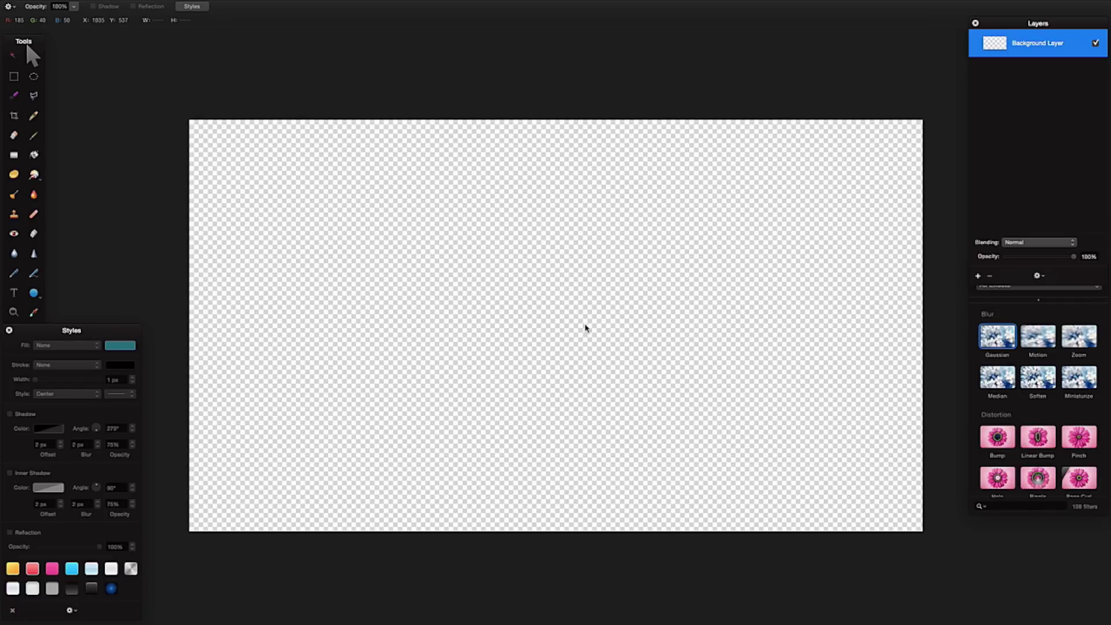
{"action": "left_click", "coordinate": [37, 156]}
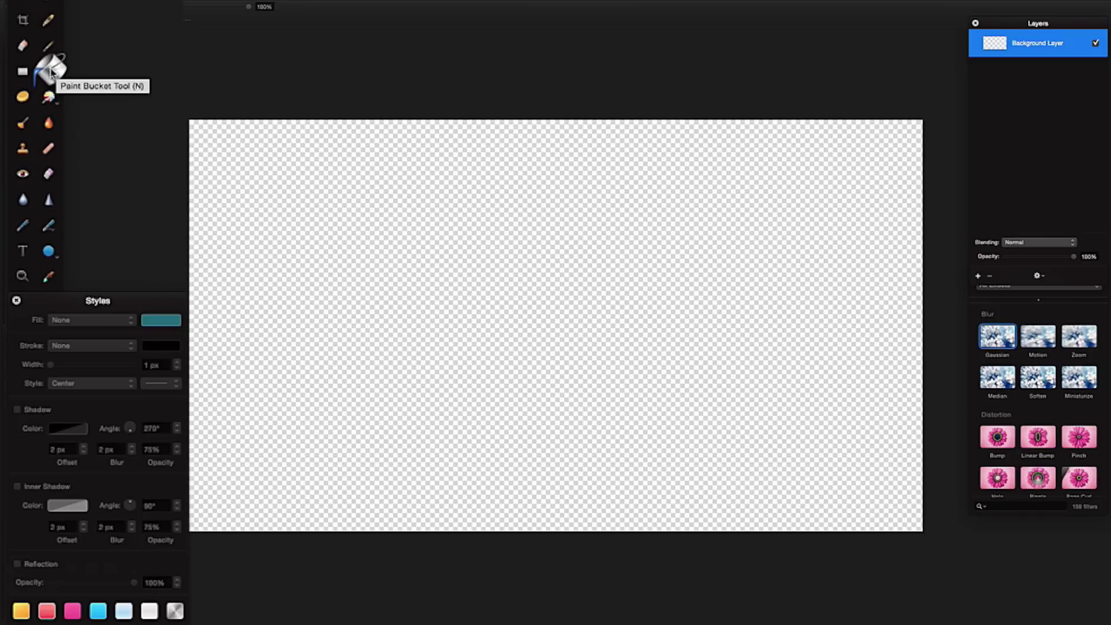
Flood-fill the transparent canvas with a red crayon colour
{"action": "left_click_drag", "start_coordinate": [102, 303], "coordinate": [102, 259]}
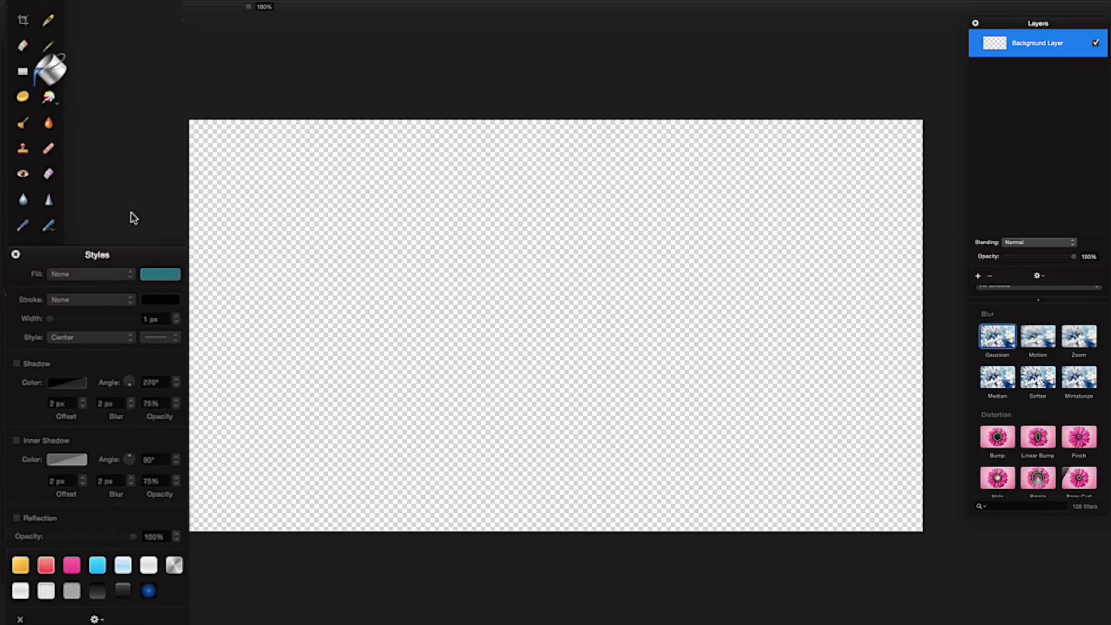
{"action": "key", "text": "super+shift+c"}
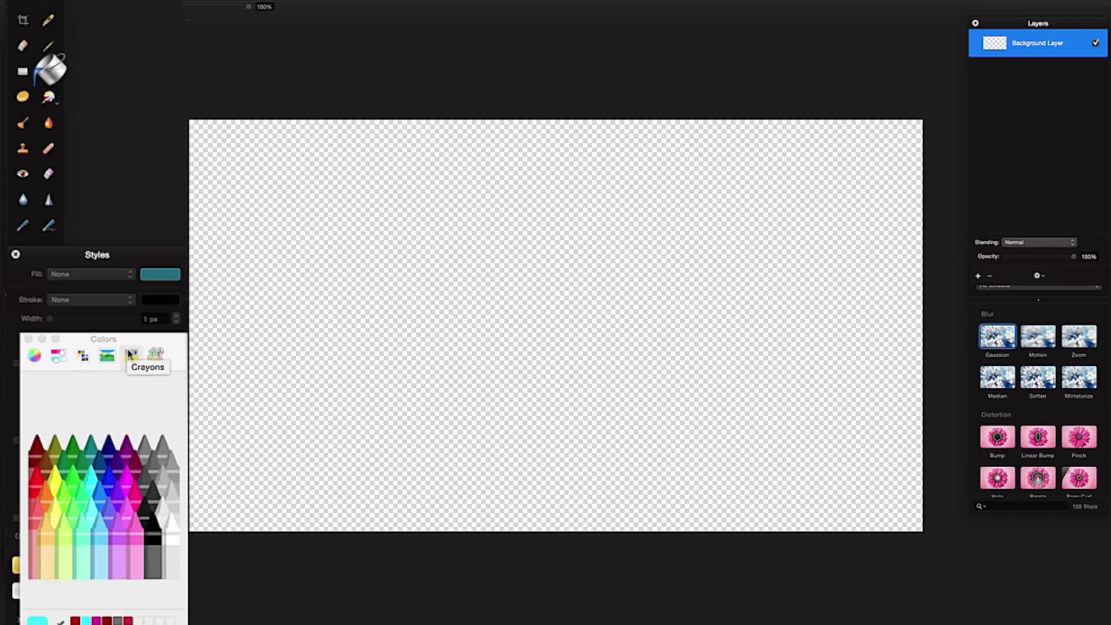
{"action": "left_click_drag", "start_coordinate": [124, 336], "coordinate": [119, 315]}
{"action": "left_click", "coordinate": [123, 600]}
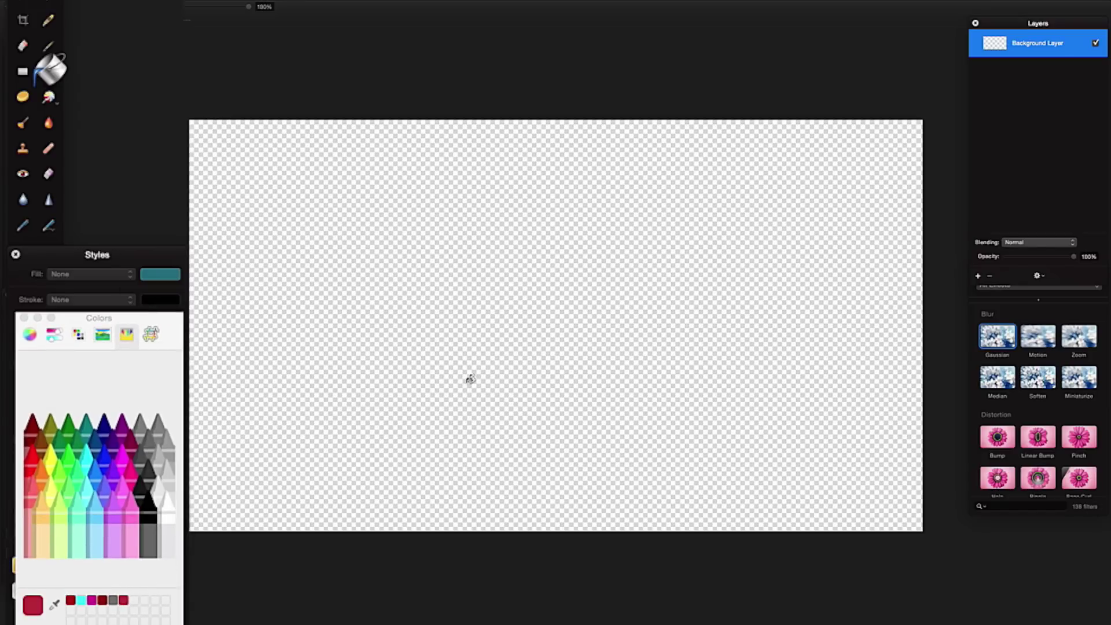
{"action": "left_click", "coordinate": [468, 385]}
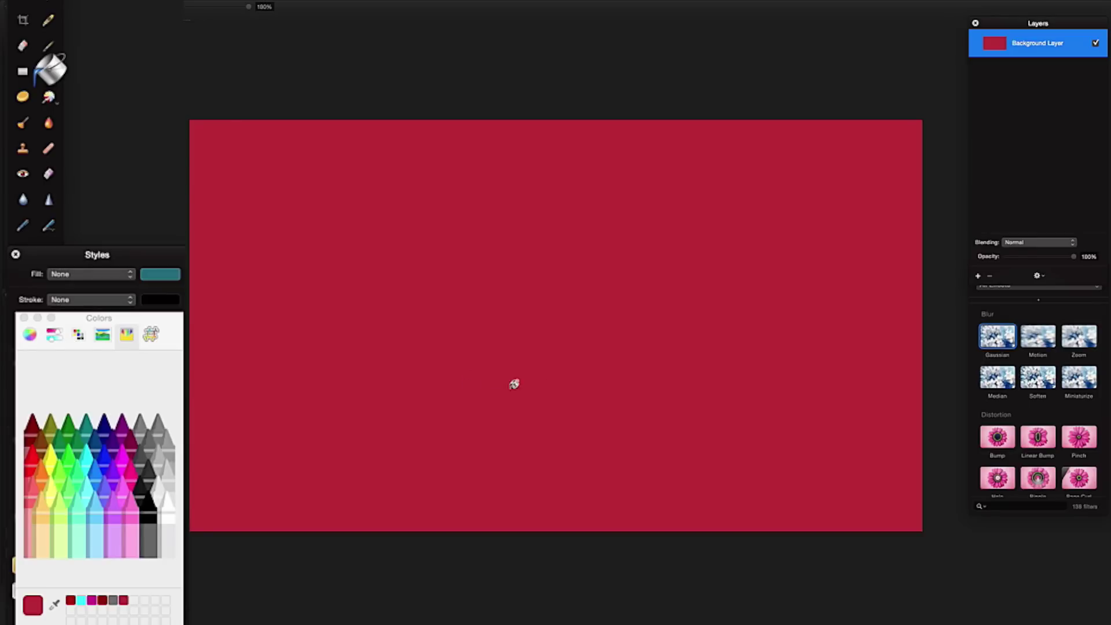
Check the fill's hex code #b92832 and save that crimson as a new swatch
{"action": "left_click", "coordinate": [150, 335]}
{"action": "left_click_drag", "start_coordinate": [146, 376], "coordinate": [52, 375]}
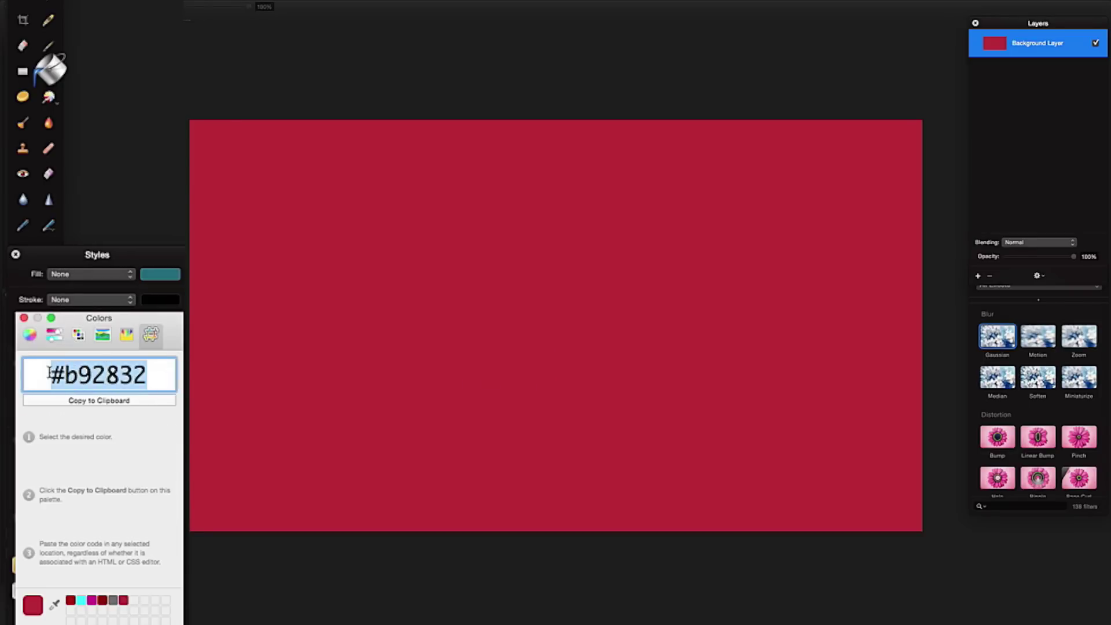
{"action": "left_click_drag", "start_coordinate": [155, 375], "coordinate": [43, 374]}
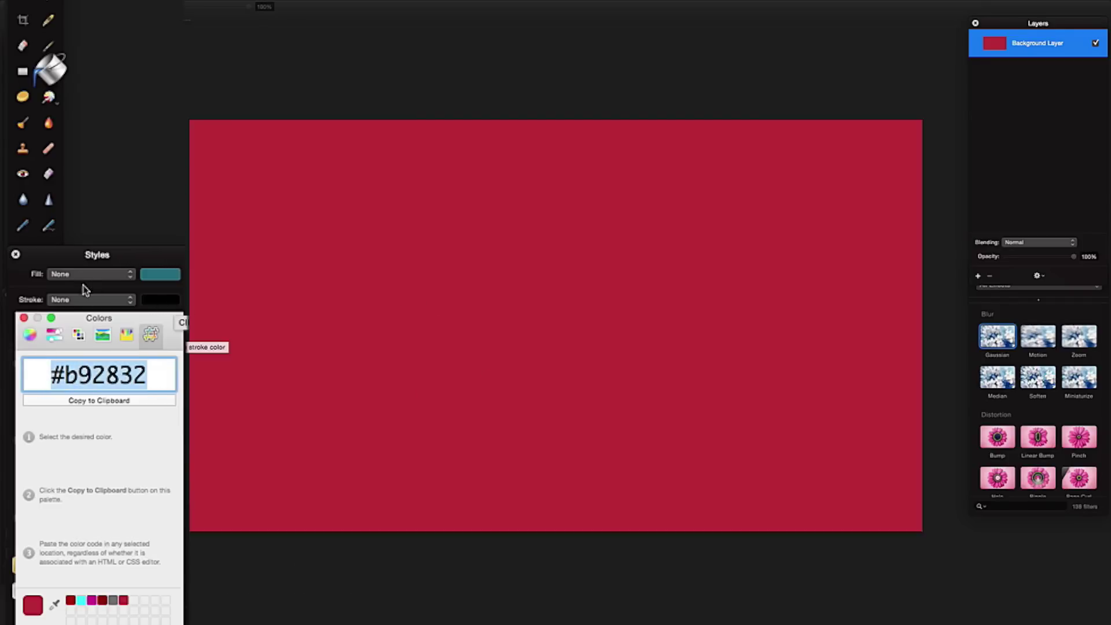
{"action": "left_click", "coordinate": [32, 609]}
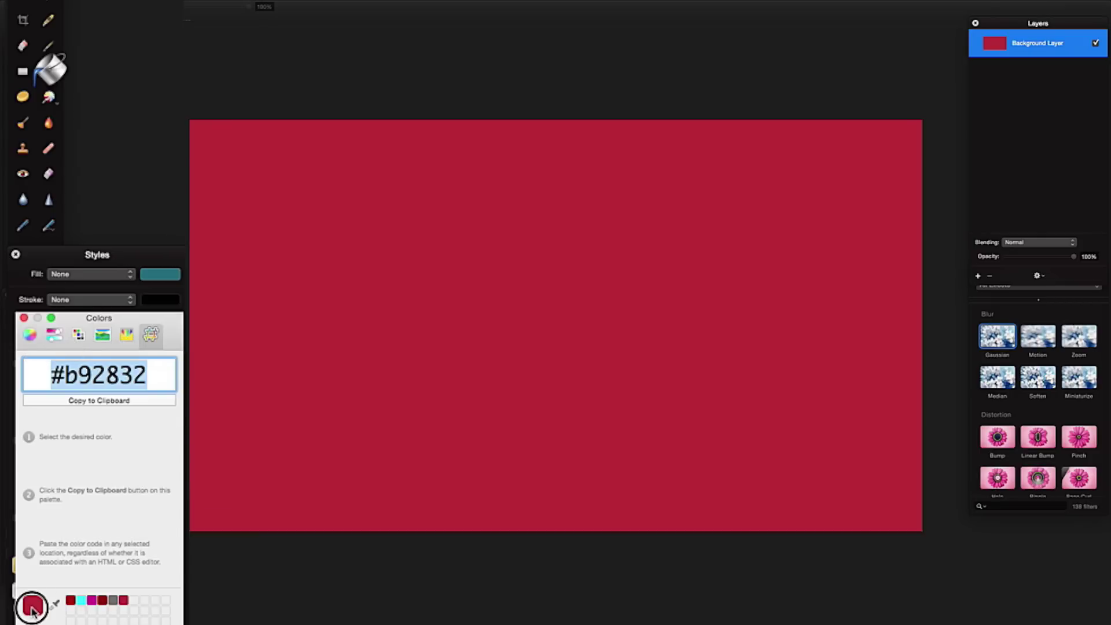
{"action": "mouse_move", "coordinate": [32, 609]}
{"action": "left_mouse_down"}
{"action": "mouse_move", "coordinate": [141, 601]}
{"action": "mouse_move", "coordinate": [36, 606]}
{"action": "mouse_move", "coordinate": [163, 611]}
{"action": "mouse_move", "coordinate": [136, 599]}
{"action": "mouse_move", "coordinate": [37, 605]}
{"action": "mouse_move", "coordinate": [145, 605]}
{"action": "mouse_move", "coordinate": [33, 603]}
{"action": "left_mouse_up"}
Set the working colour to black
{"action": "left_click", "coordinate": [29, 335]}
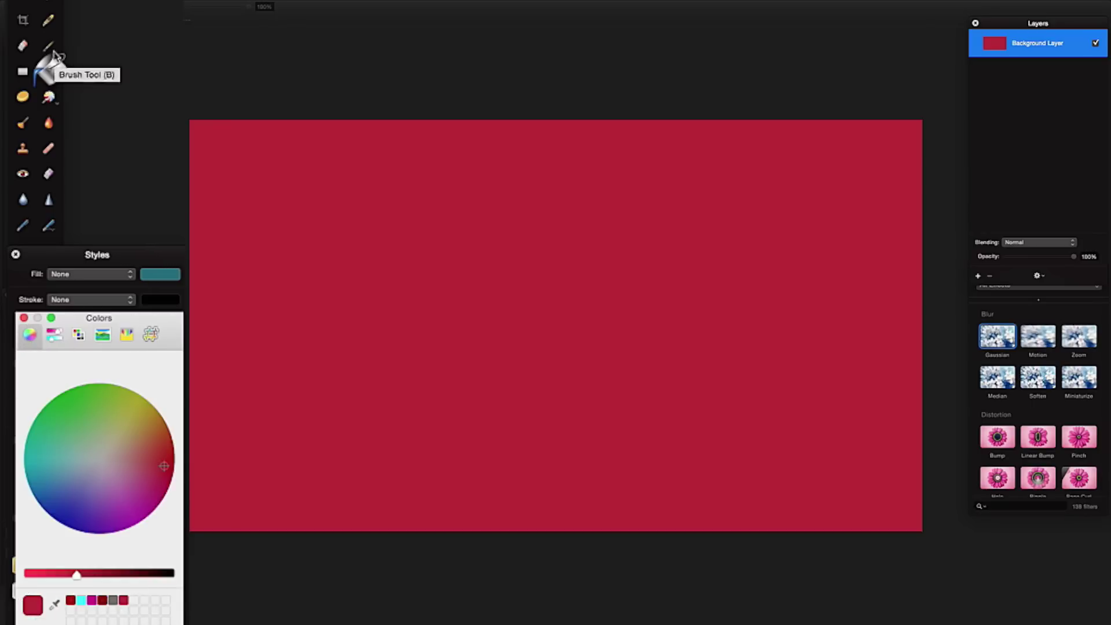
{"action": "left_click", "coordinate": [42, 68]}
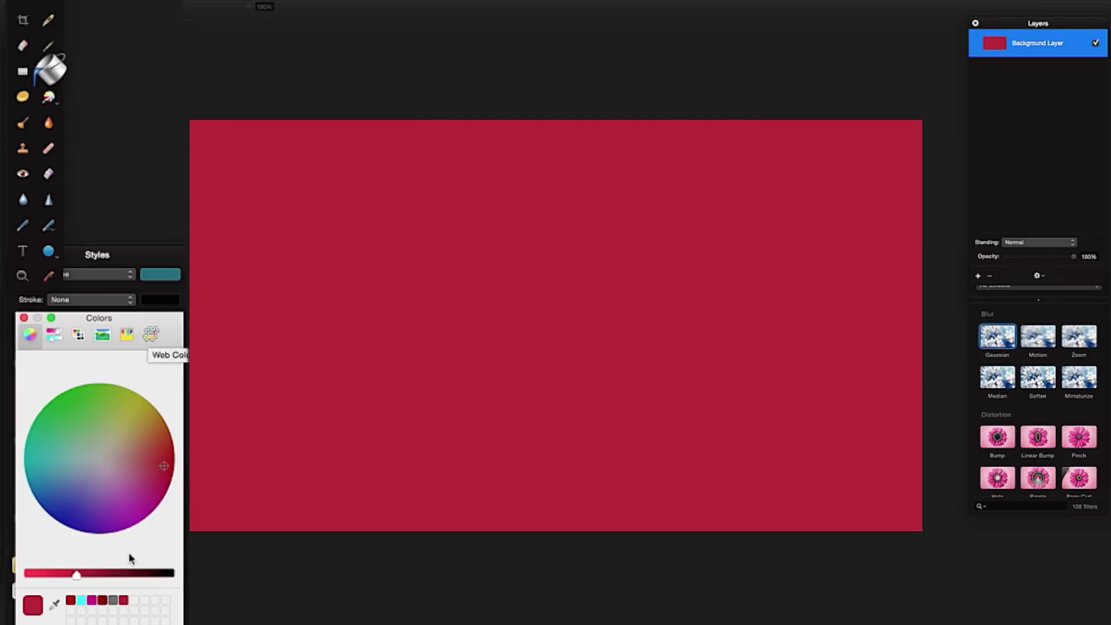
{"action": "left_click", "coordinate": [437, 276]}
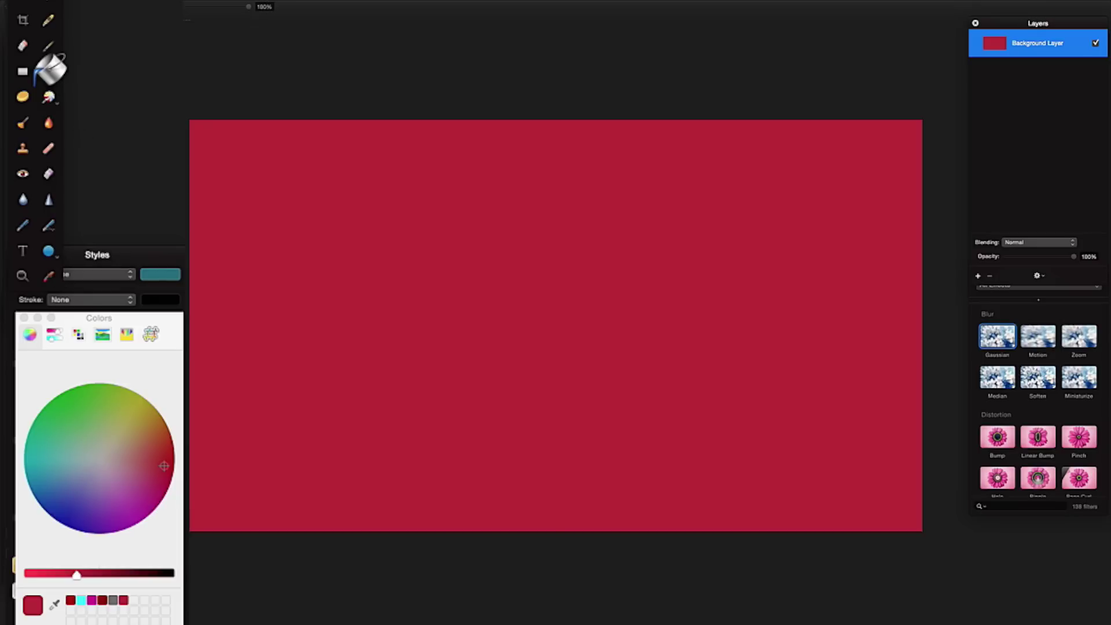
{"action": "key", "text": "v"}
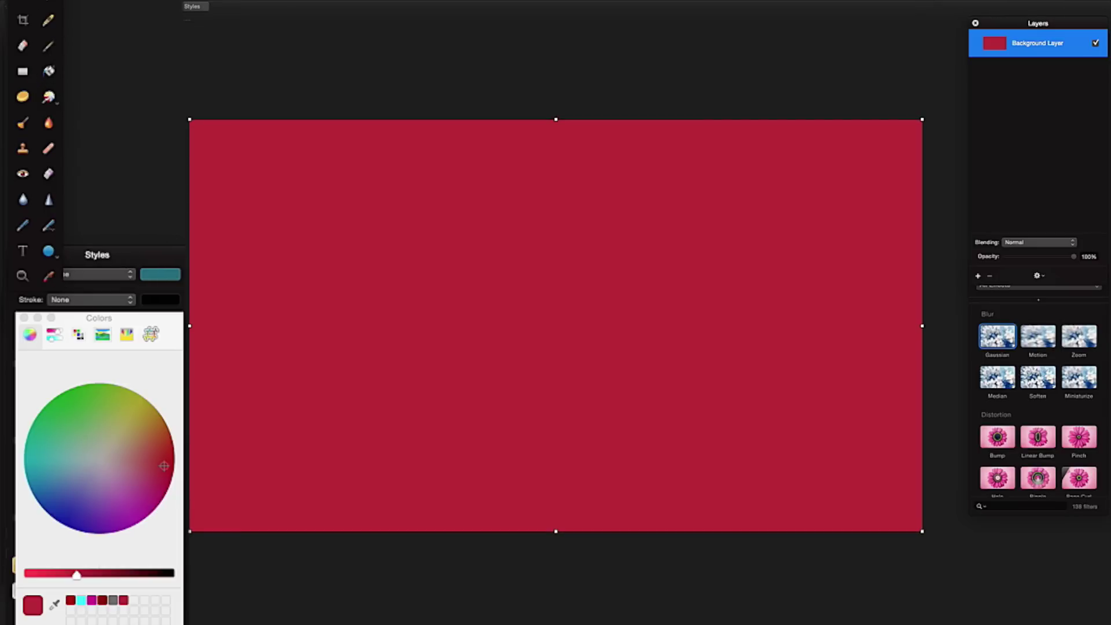
{"action": "left_click", "coordinate": [50, 252]}
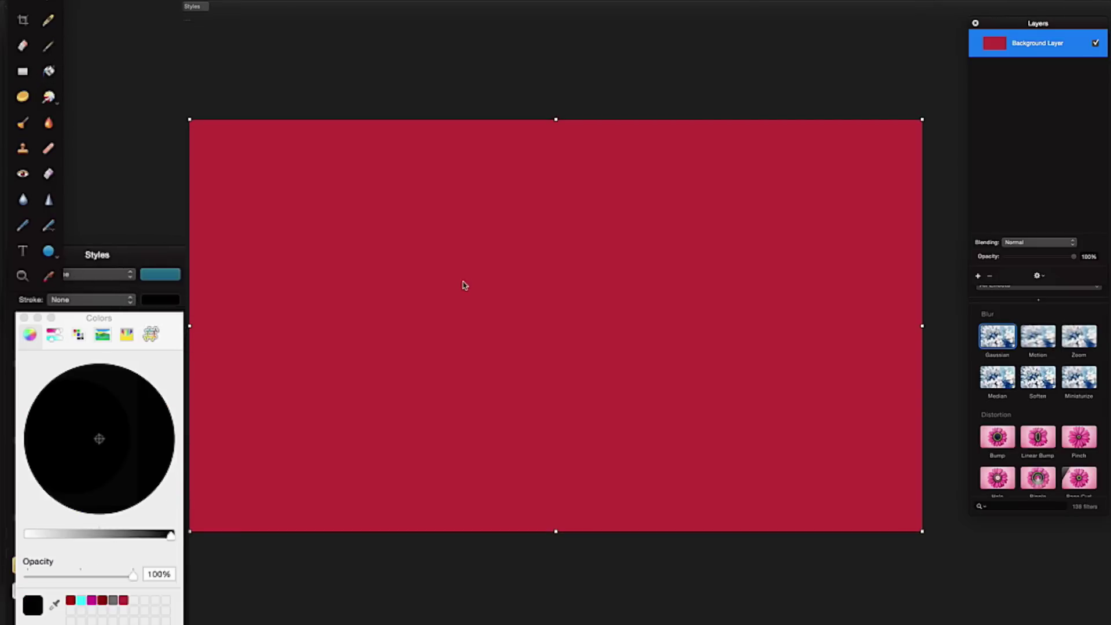
Draw an ellipse circle in the canvas centre with a solid colour fill and no outline
{"action": "left_click", "coordinate": [50, 253]}
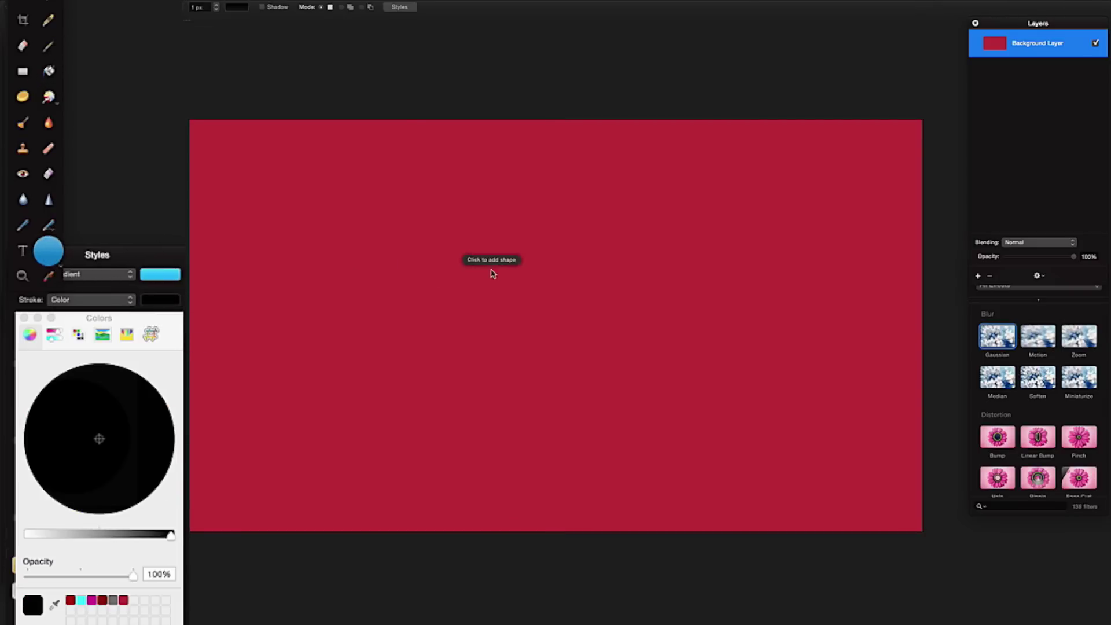
{"action": "left_click_drag", "start_coordinate": [457, 258], "coordinate": [612, 413]}
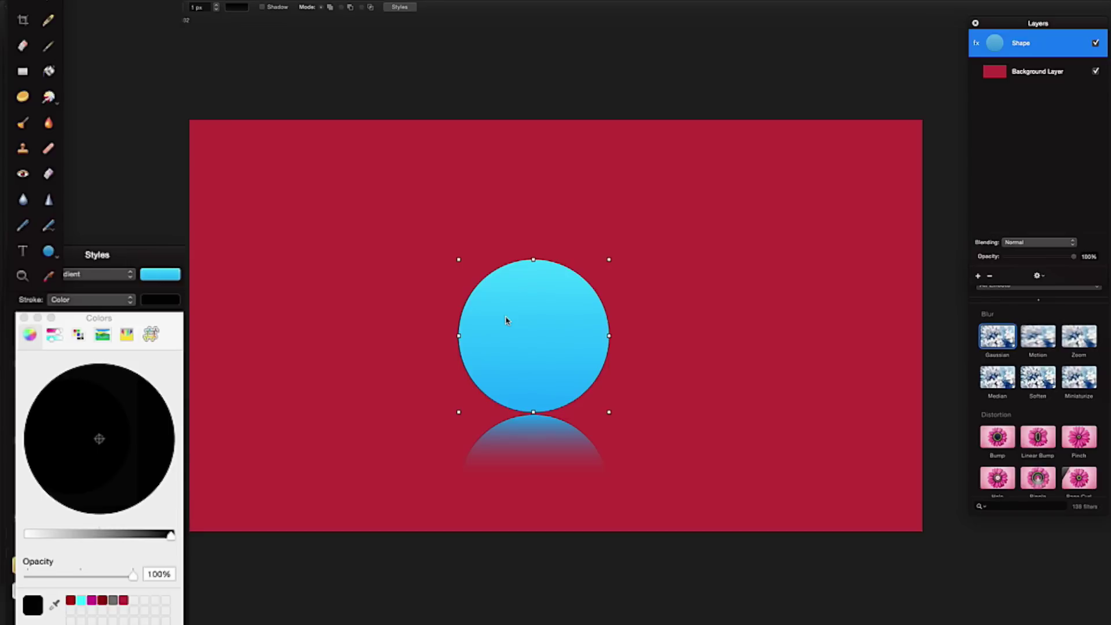
{"action": "left_click", "coordinate": [117, 257]}
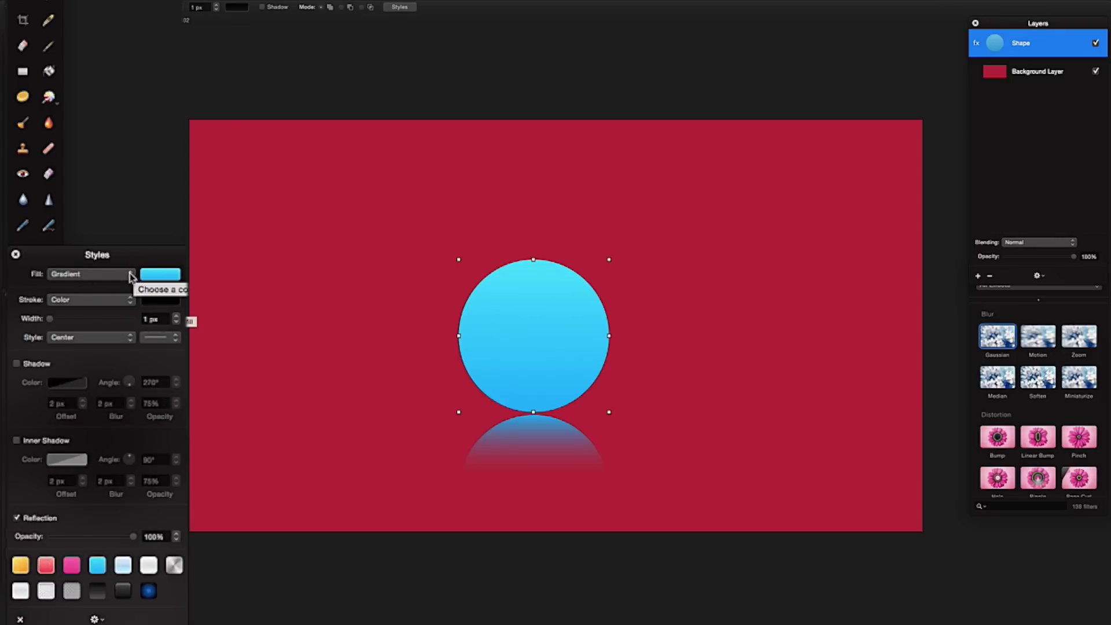
{"action": "left_click", "coordinate": [130, 275]}
{"action": "left_click", "coordinate": [124, 265]}
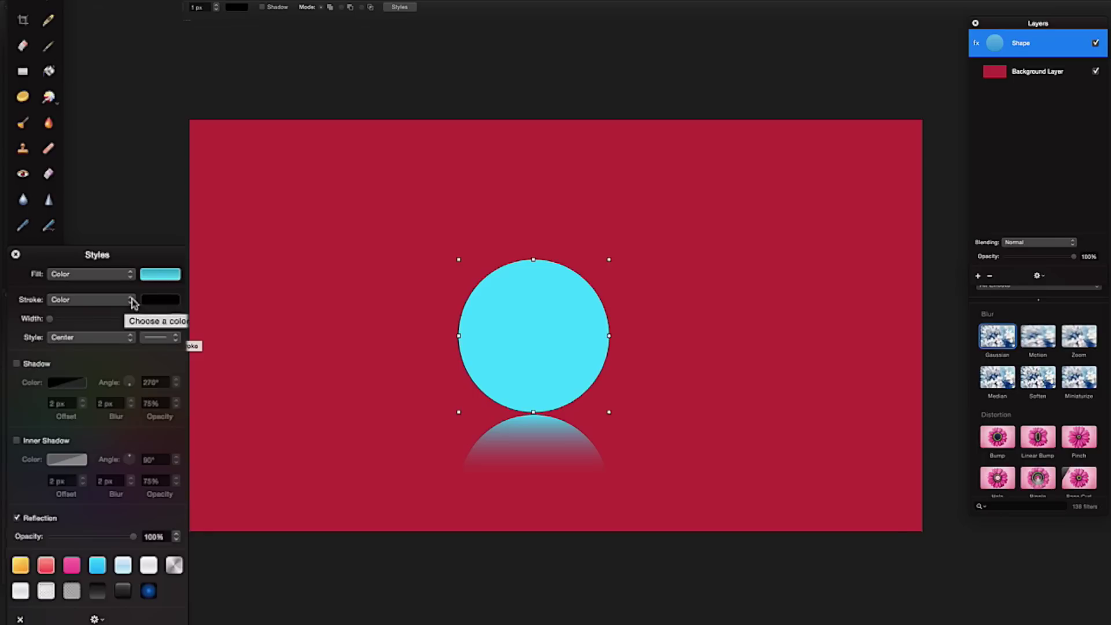
{"action": "left_click", "coordinate": [131, 300]}
{"action": "left_click", "coordinate": [115, 290]}
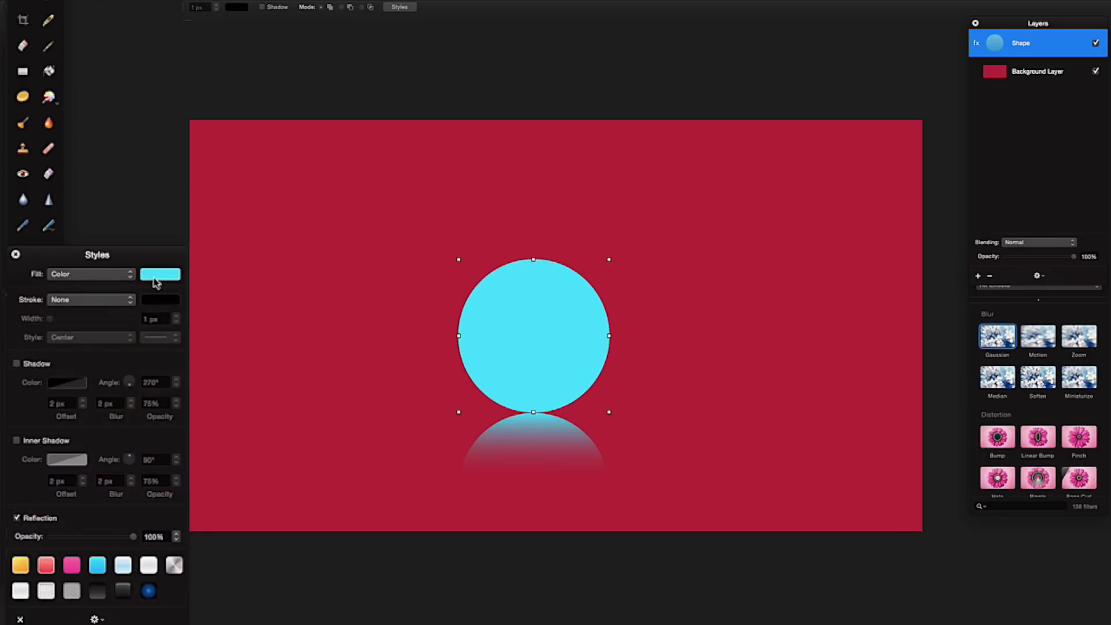
Make the circle's fill black, remove its reflection, and nudge it into place
{"action": "left_click", "coordinate": [157, 275]}
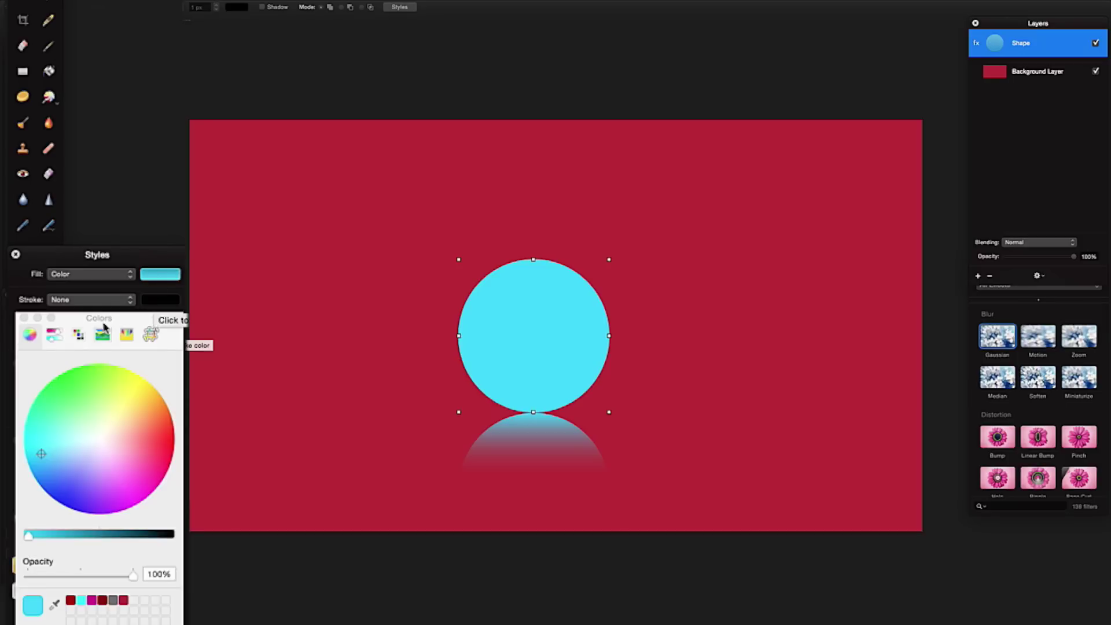
{"action": "left_click", "coordinate": [126, 334]}
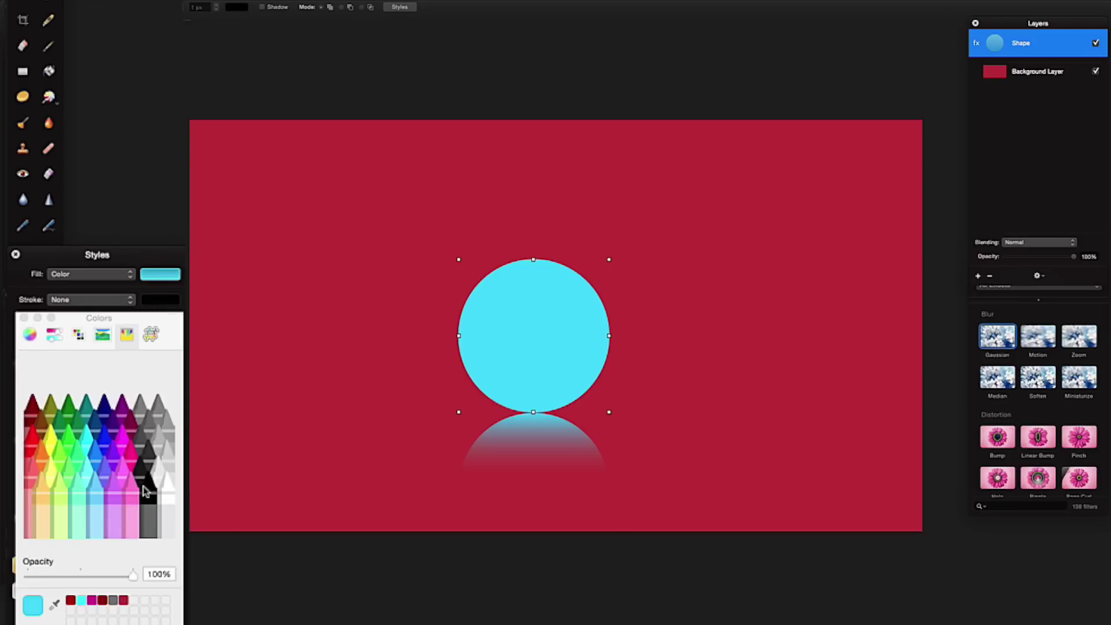
{"action": "left_click", "coordinate": [148, 491]}
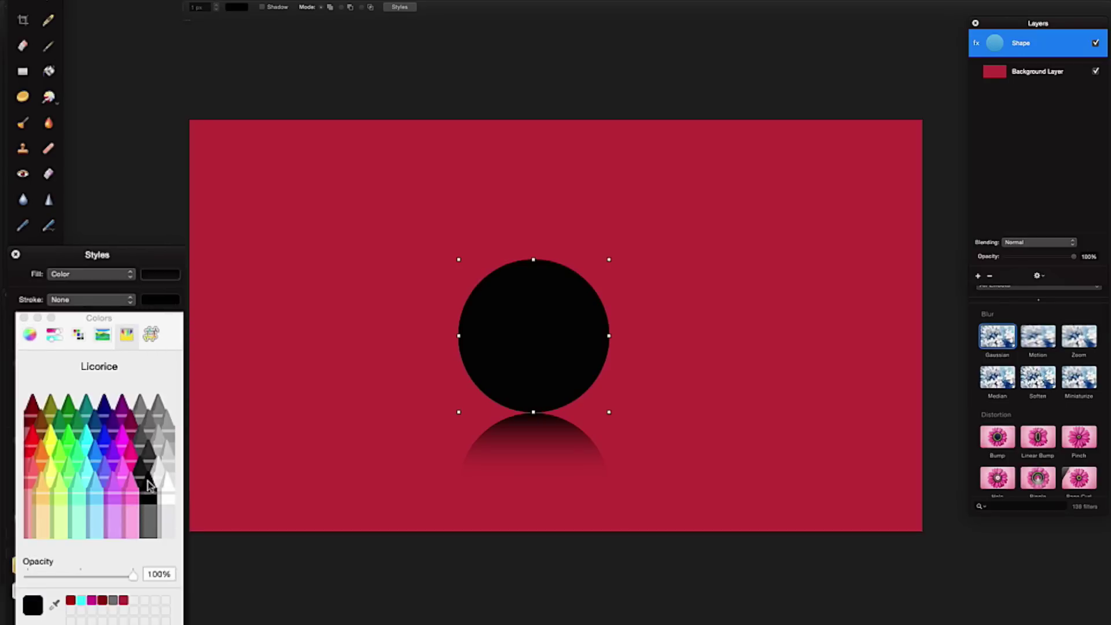
{"action": "left_click", "coordinate": [160, 300]}
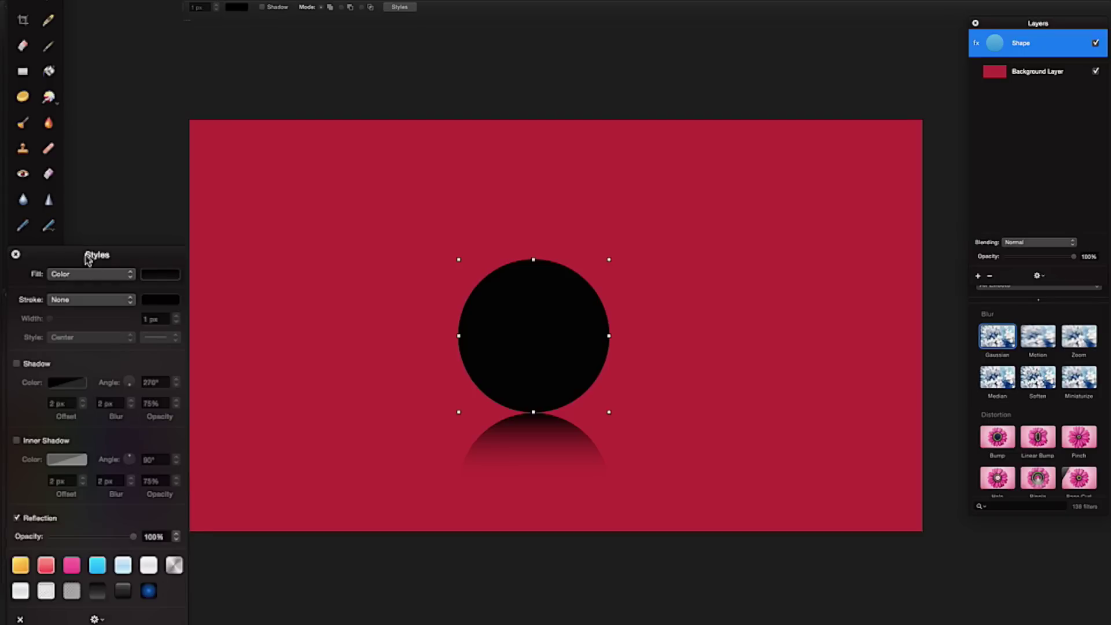
{"action": "left_click", "coordinate": [17, 518]}
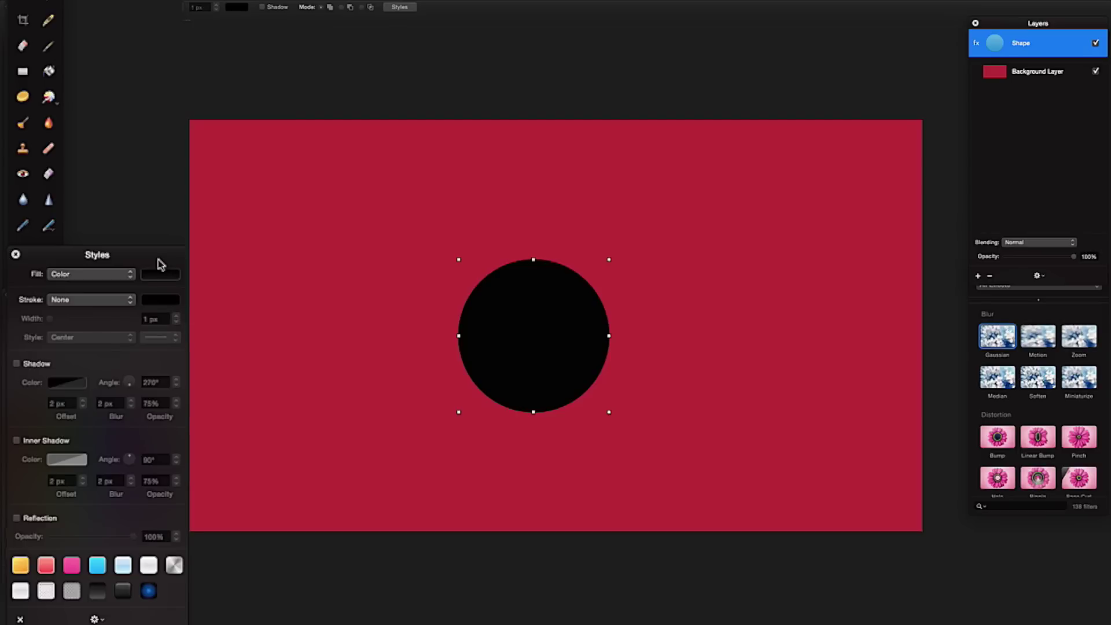
{"action": "mouse_move", "coordinate": [544, 340]}
{"action": "left_mouse_down"}
{"action": "mouse_move", "coordinate": [569, 327]}
{"action": "mouse_move", "coordinate": [556, 328]}
{"action": "left_mouse_up"}
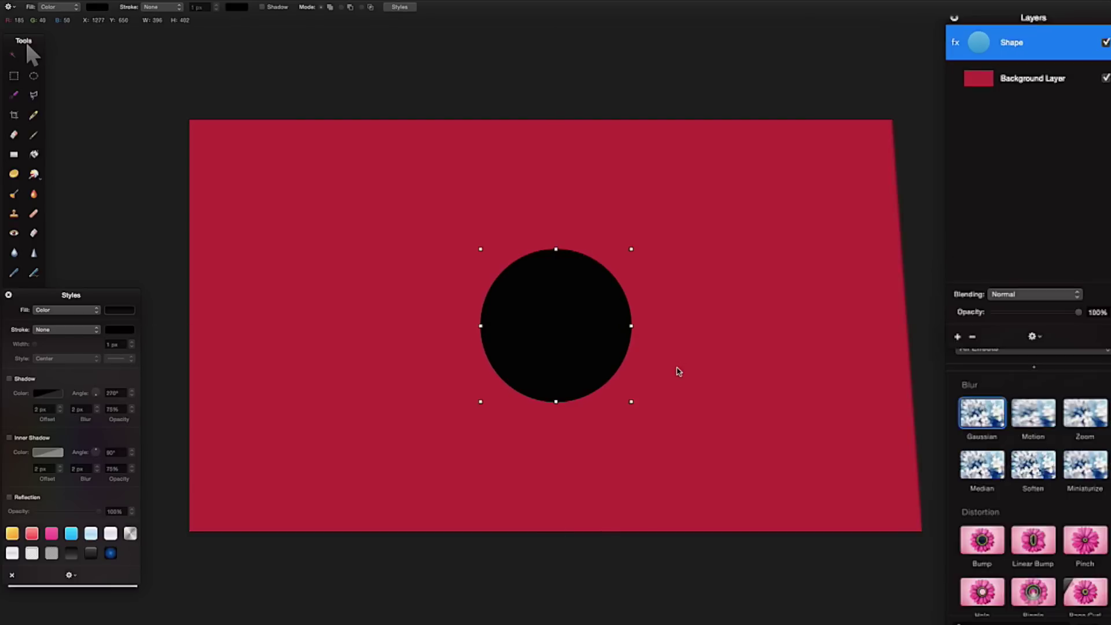
Duplicate the circle's Shape layer and give the copy a crimson #b92832 fill
{"action": "right_click", "coordinate": [1007, 53]}
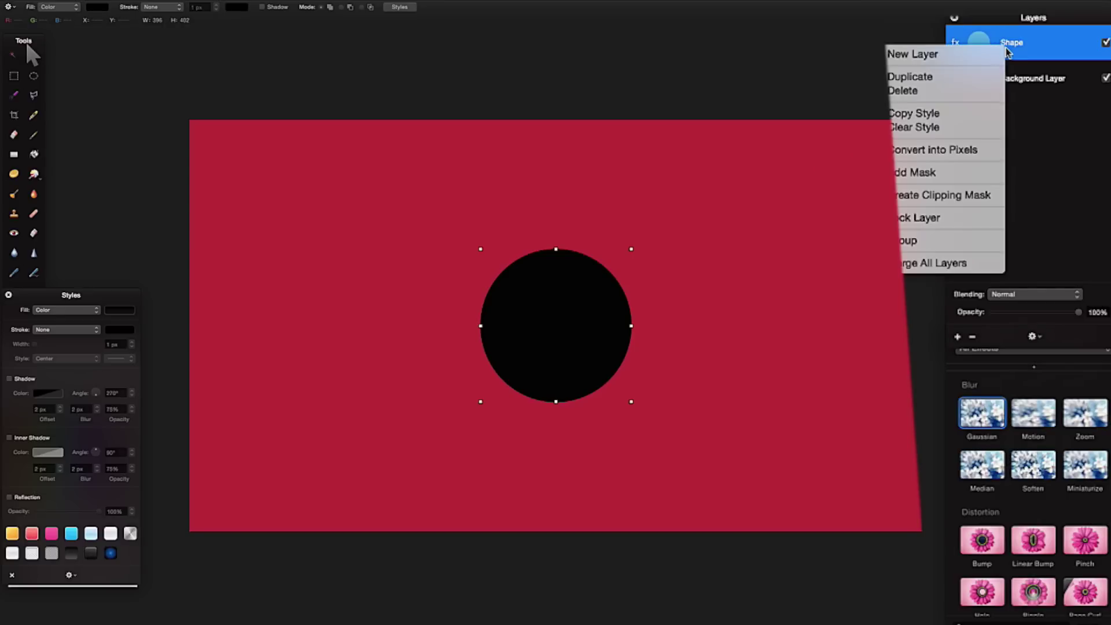
{"action": "left_click", "coordinate": [965, 76]}
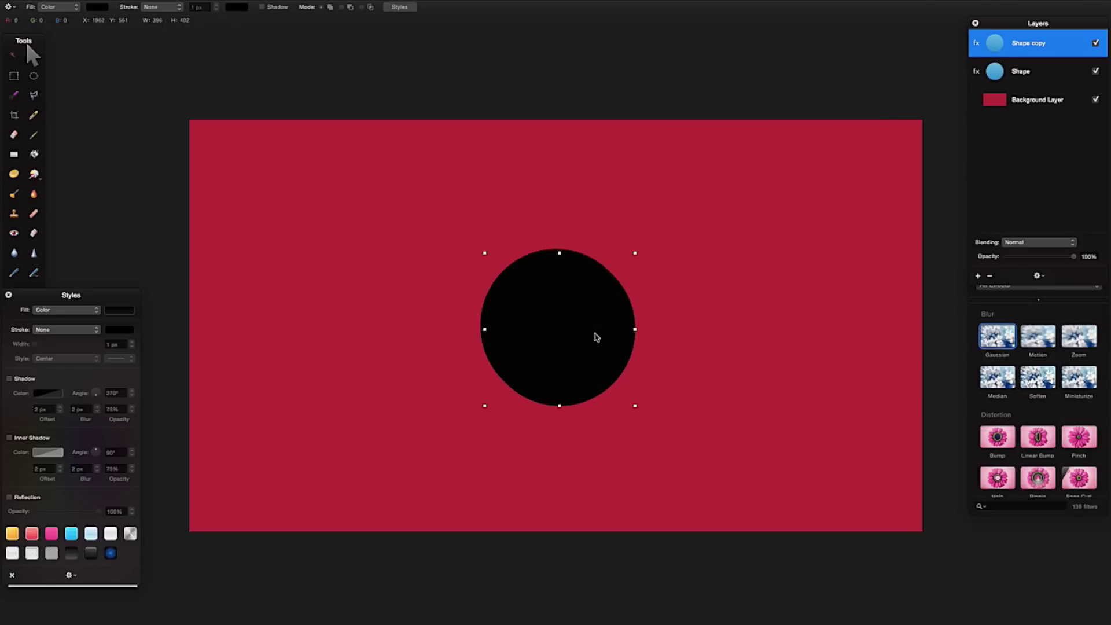
{"action": "left_click", "coordinate": [153, 280]}
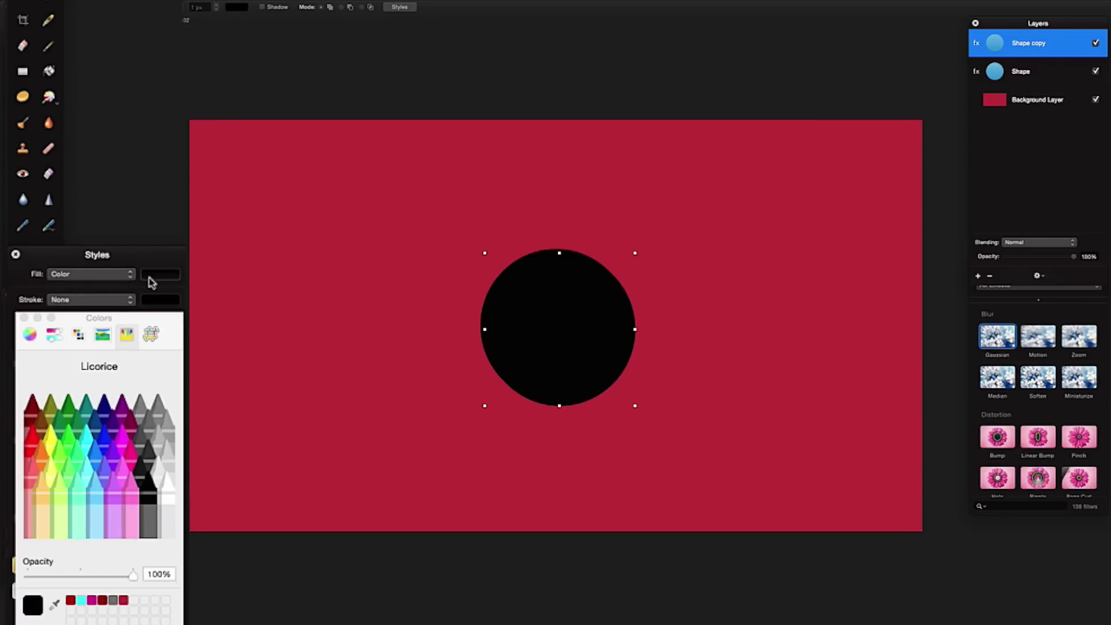
{"action": "left_click", "coordinate": [151, 280]}
{"action": "left_click", "coordinate": [152, 280]}
{"action": "left_click", "coordinate": [124, 601]}
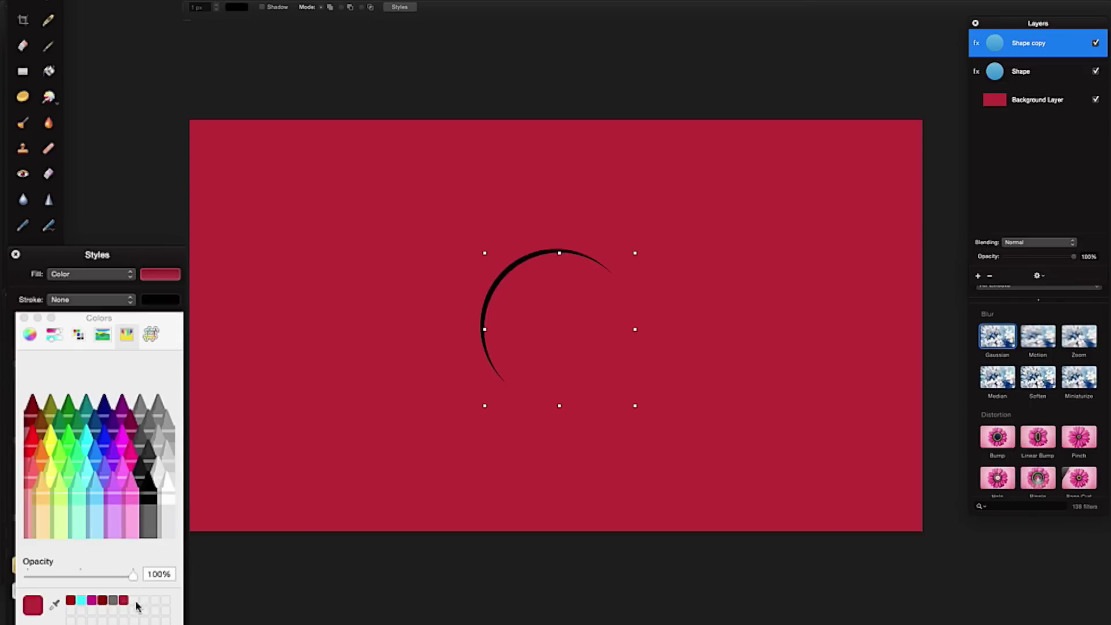
{"action": "left_click", "coordinate": [152, 334]}
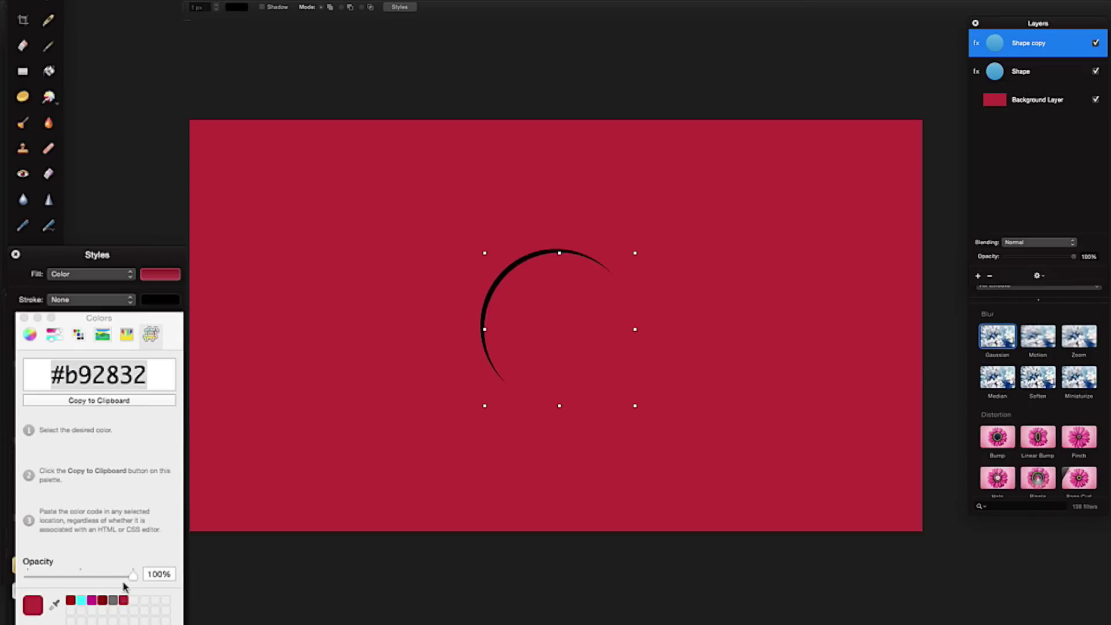
{"action": "left_click", "coordinate": [127, 335]}
Shrink the crimson copy and centre it on the black circle to form a ring
{"action": "left_click_drag", "start_coordinate": [634, 404], "coordinate": [577, 345]}
{"action": "left_click_drag", "start_coordinate": [542, 307], "coordinate": [564, 337]}
{"action": "left_click_drag", "start_coordinate": [565, 336], "coordinate": [567, 338]}
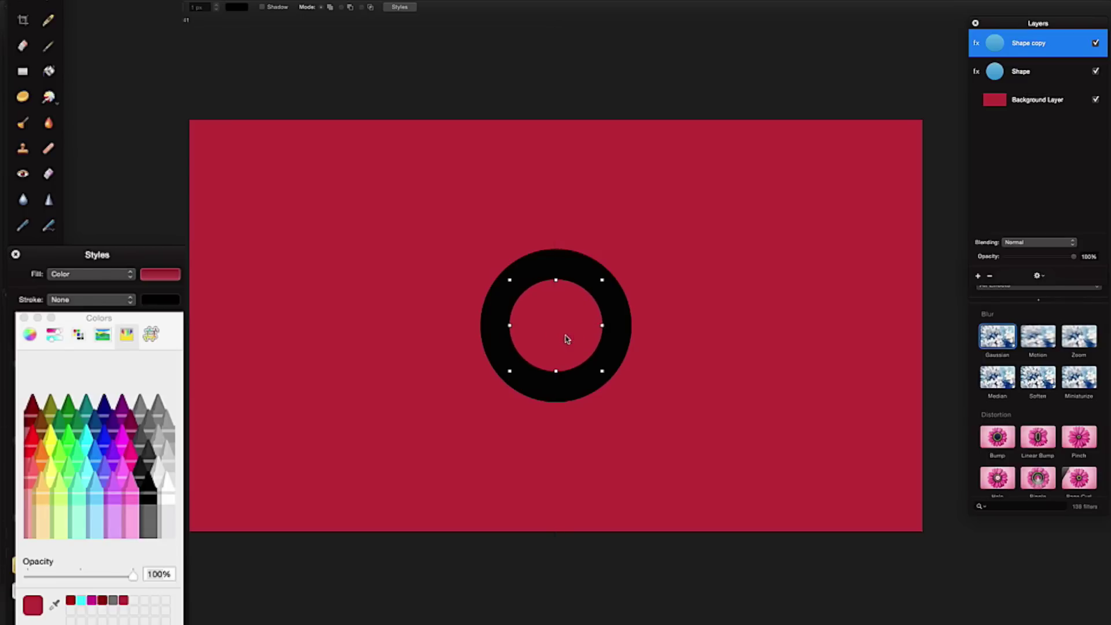
{"action": "left_click_drag", "start_coordinate": [602, 373], "coordinate": [568, 342]}
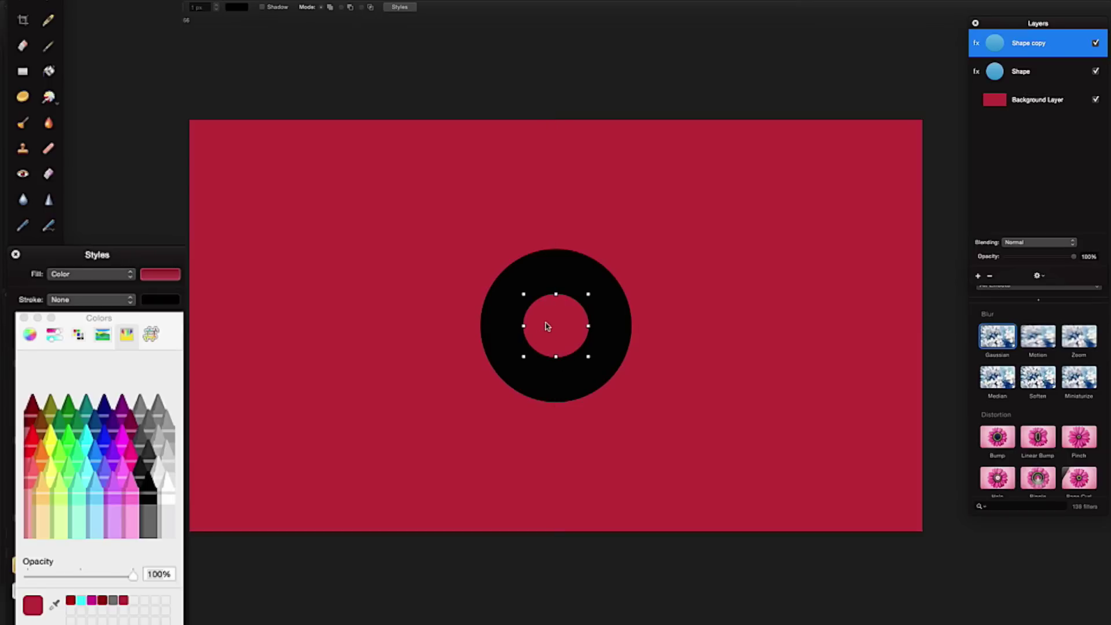
Give the inner circle a crimson colour outline and remove its fill
{"action": "left_click", "coordinate": [125, 261]}
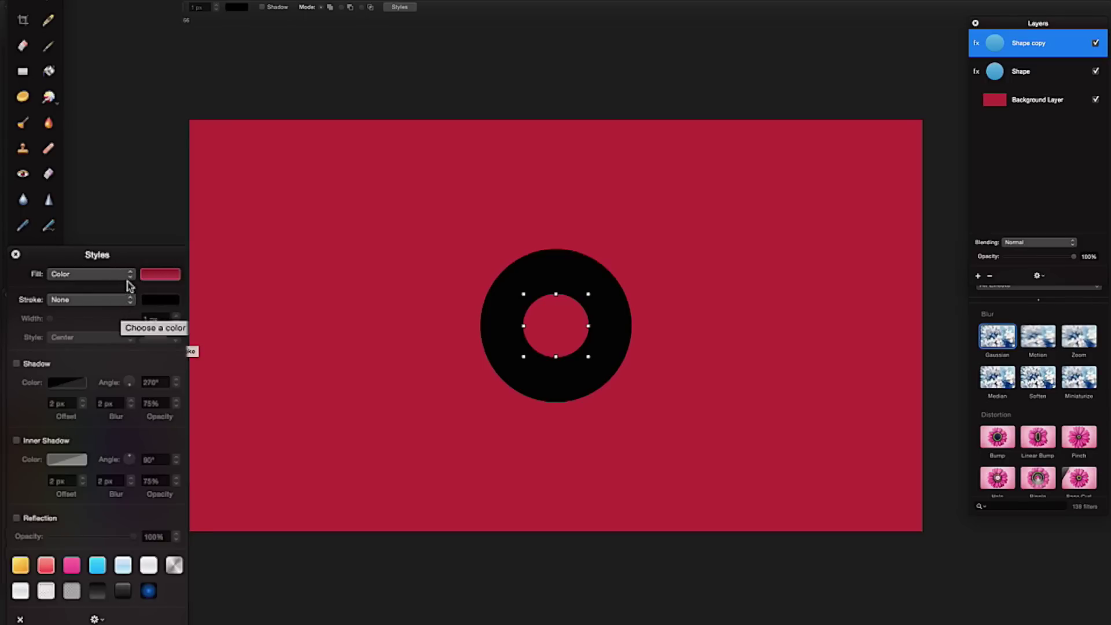
{"action": "left_click", "coordinate": [130, 300]}
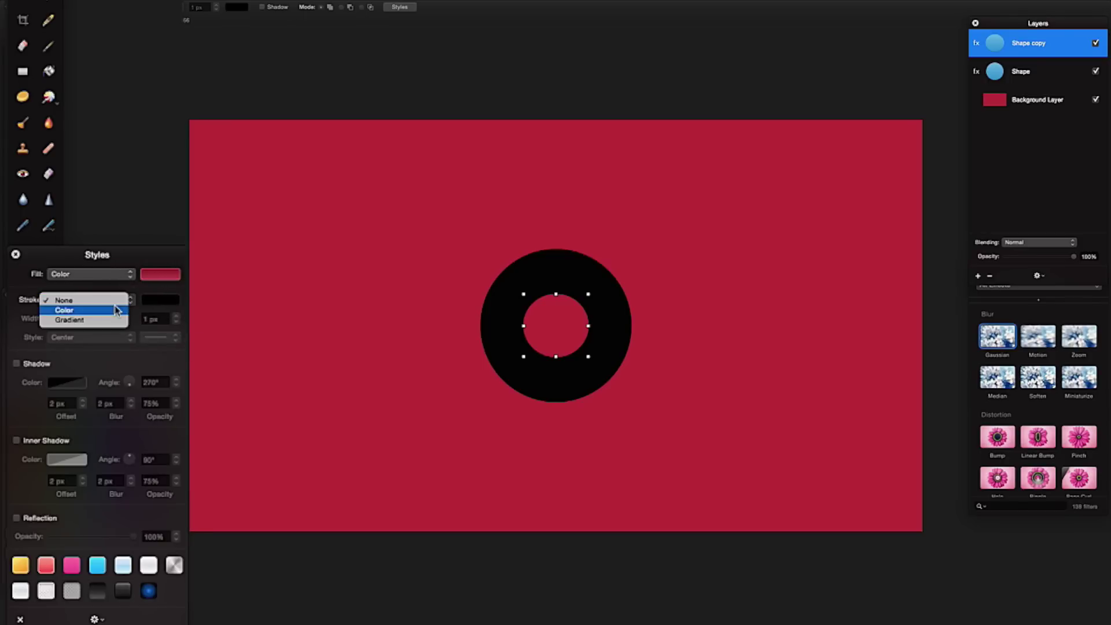
{"action": "left_click", "coordinate": [113, 310]}
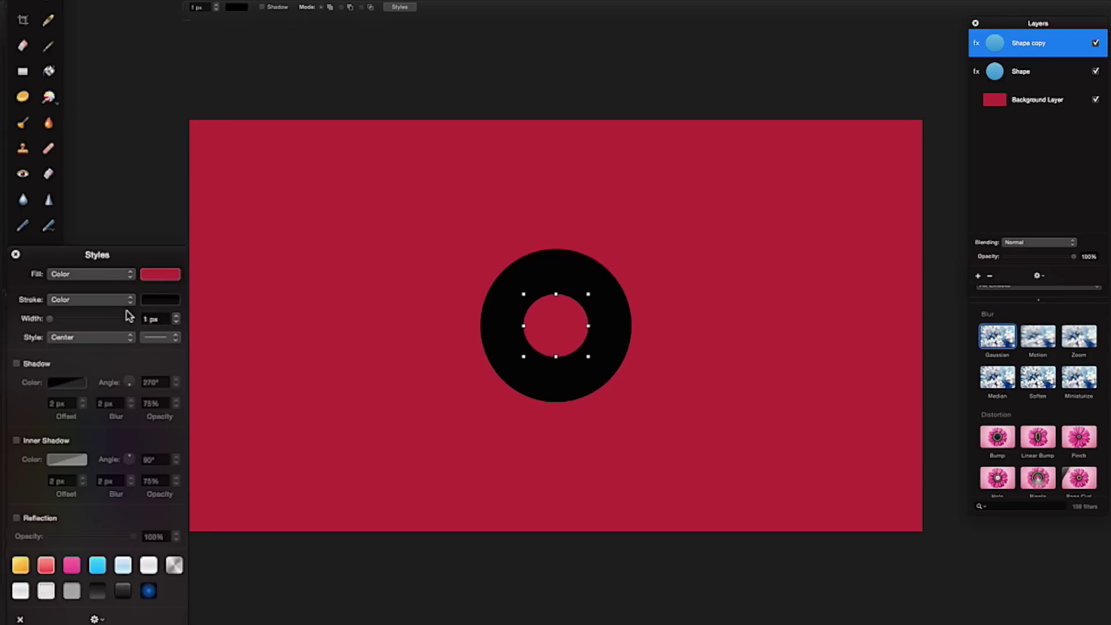
{"action": "left_click", "coordinate": [161, 300]}
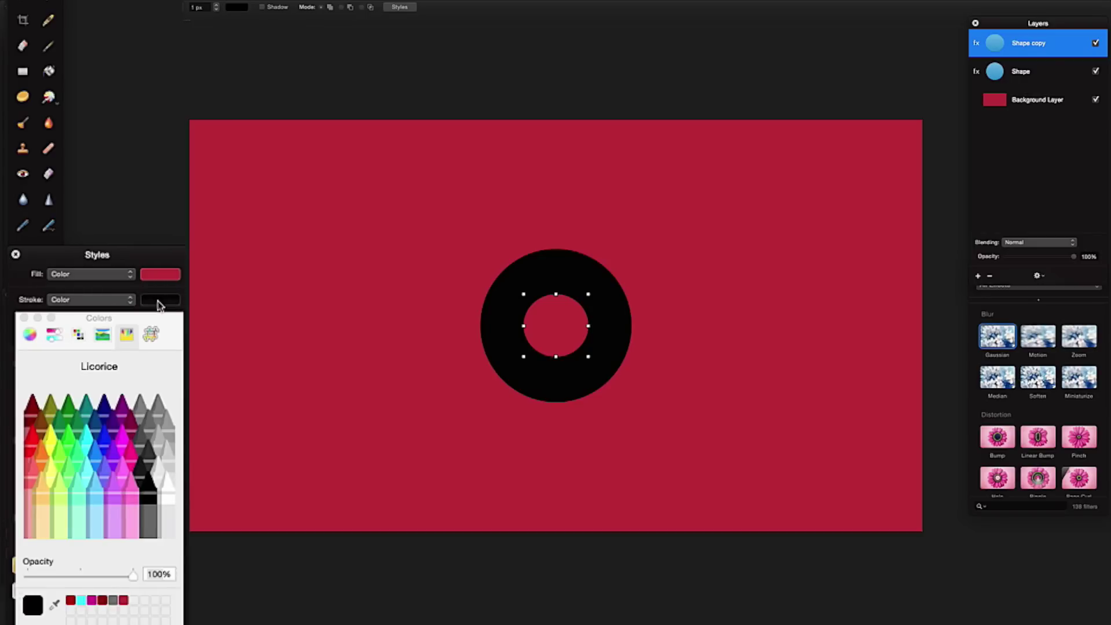
{"action": "left_click", "coordinate": [124, 602]}
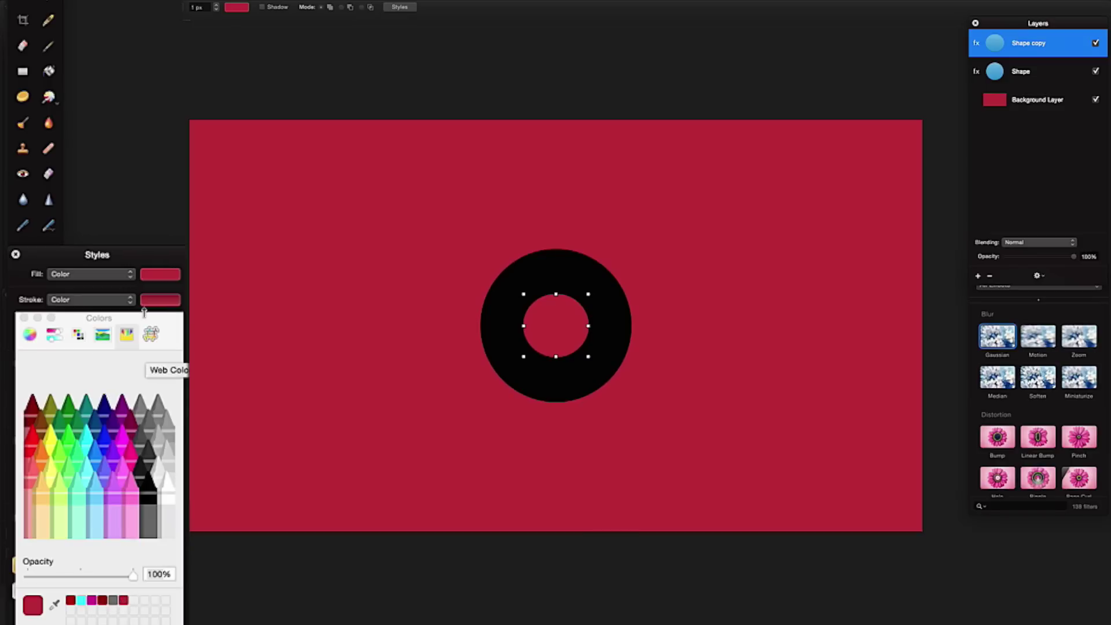
{"action": "left_click", "coordinate": [126, 276]}
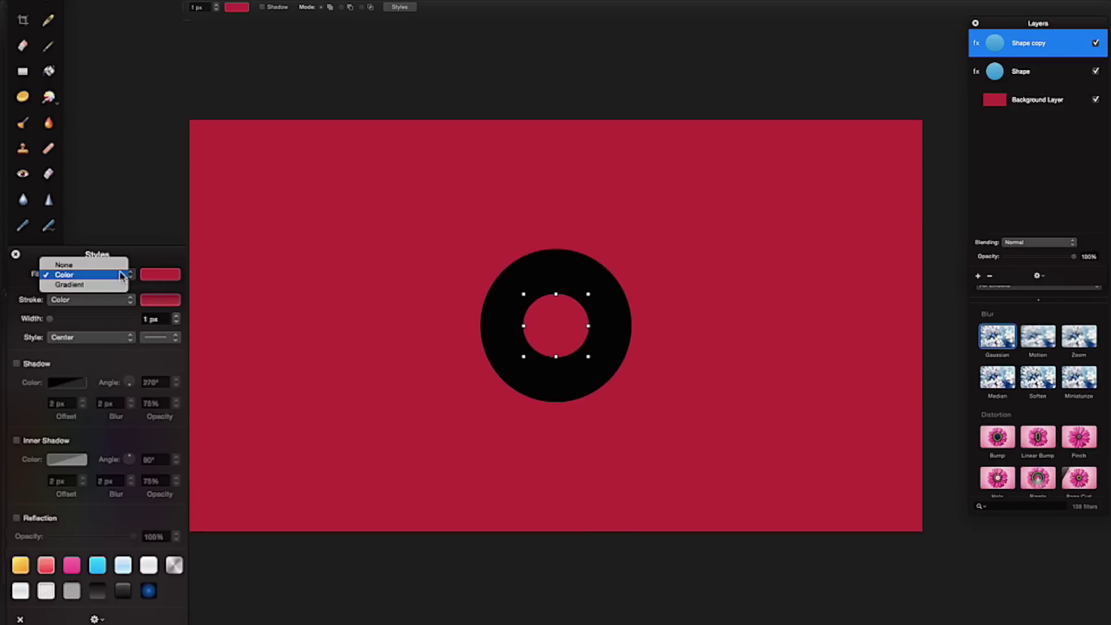
{"action": "left_click", "coordinate": [119, 266]}
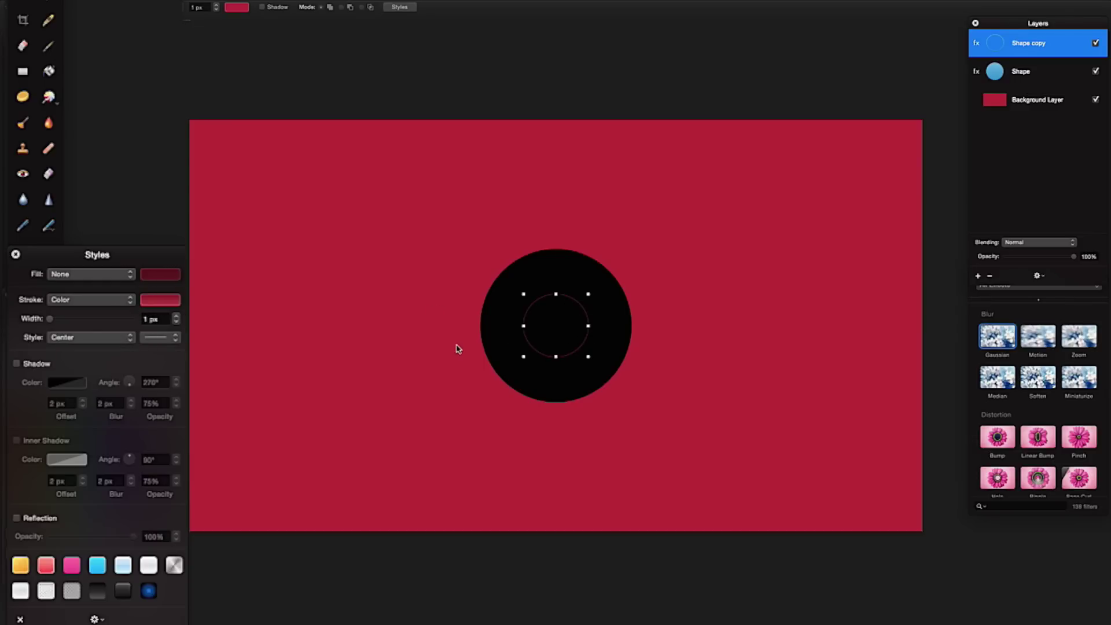
Thicken the crimson outline to 48 px
{"action": "left_click_drag", "start_coordinate": [53, 319], "coordinate": [98, 320]}
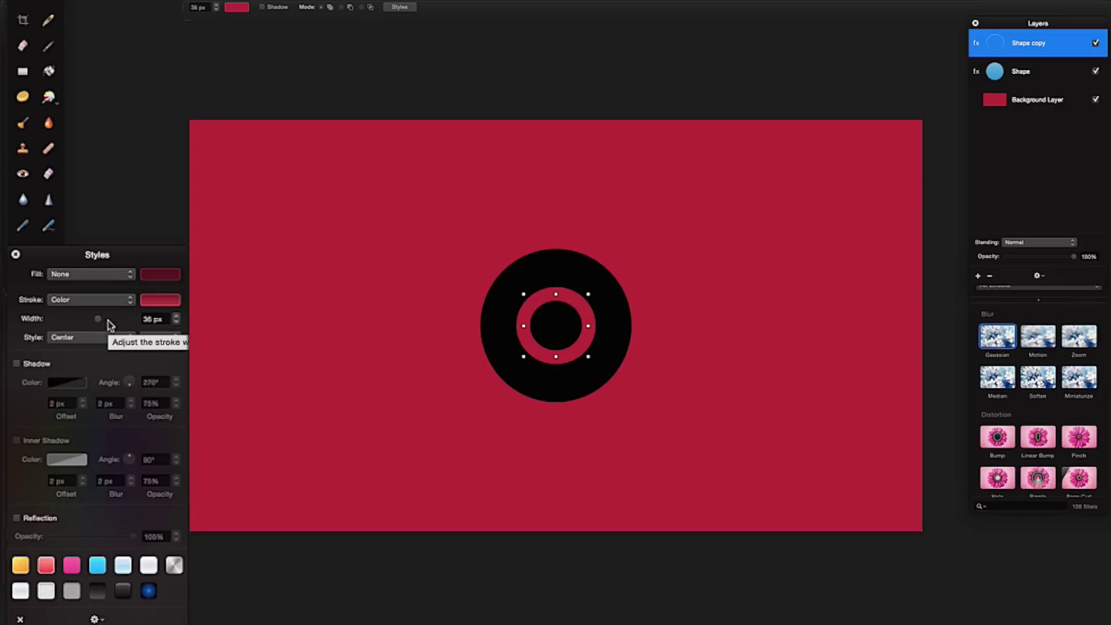
{"action": "left_click", "coordinate": [99, 319]}
{"action": "left_click_drag", "start_coordinate": [120, 324], "coordinate": [121, 326]}
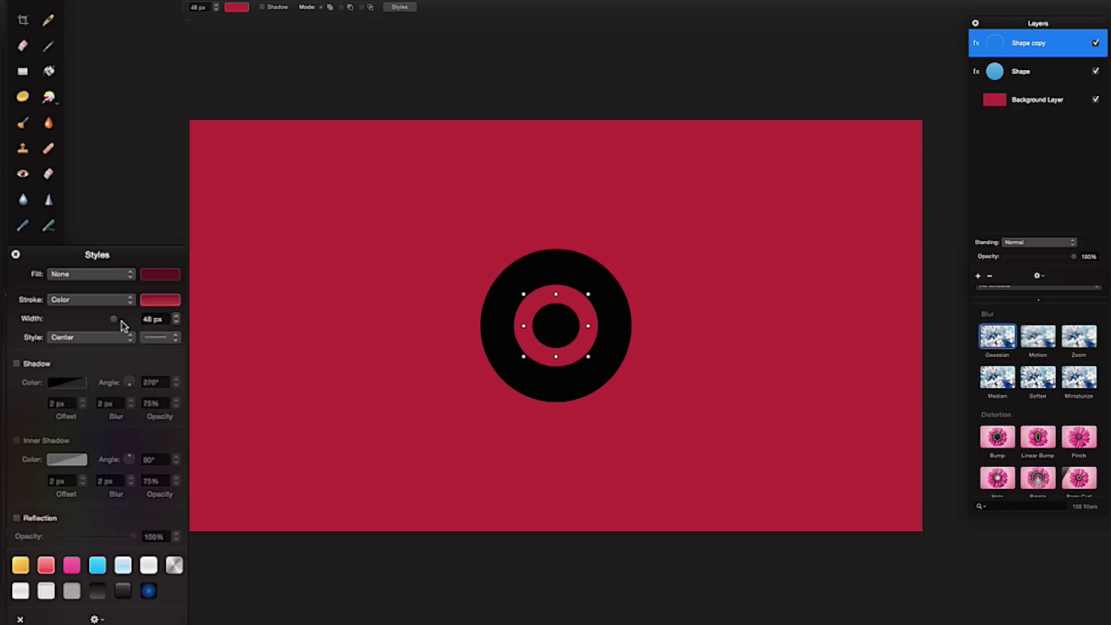
{"action": "left_click", "coordinate": [50, 253]}
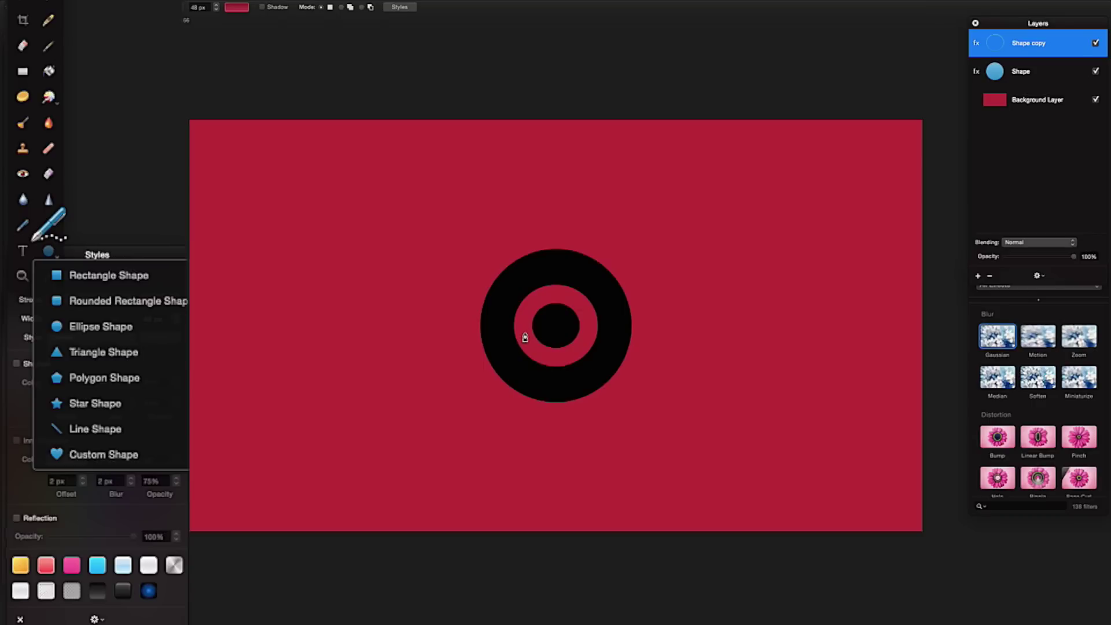
Choose the Rounded Rectangle shape with a solid colour fill and no outline
{"action": "left_click", "coordinate": [145, 307]}
{"action": "left_click", "coordinate": [123, 278]}
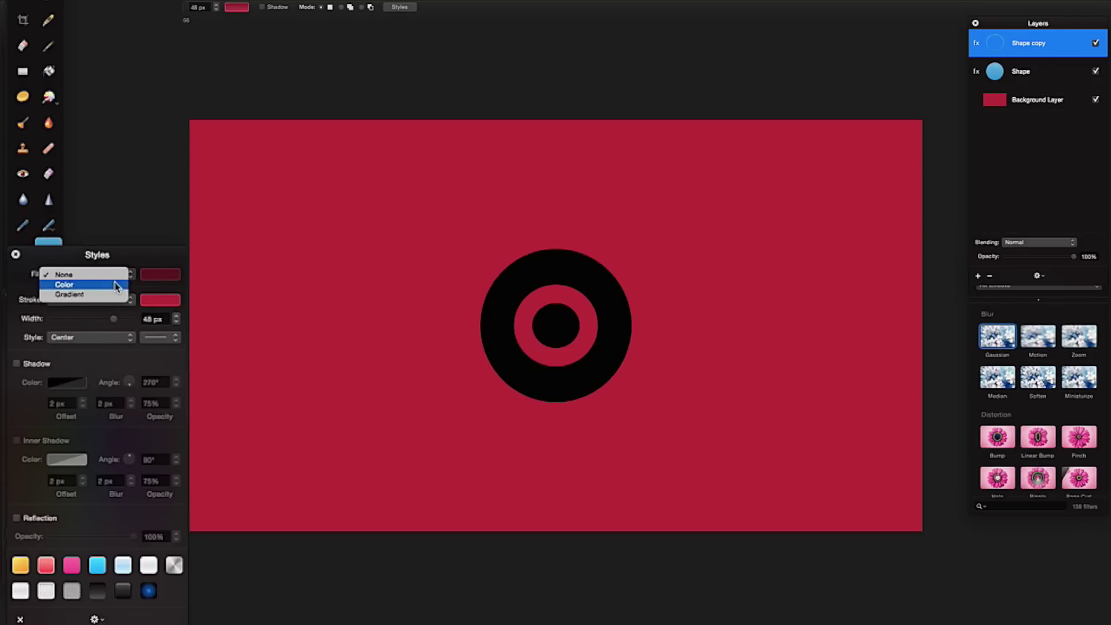
{"action": "left_click", "coordinate": [118, 285]}
{"action": "left_click", "coordinate": [129, 298]}
{"action": "left_click", "coordinate": [117, 298]}
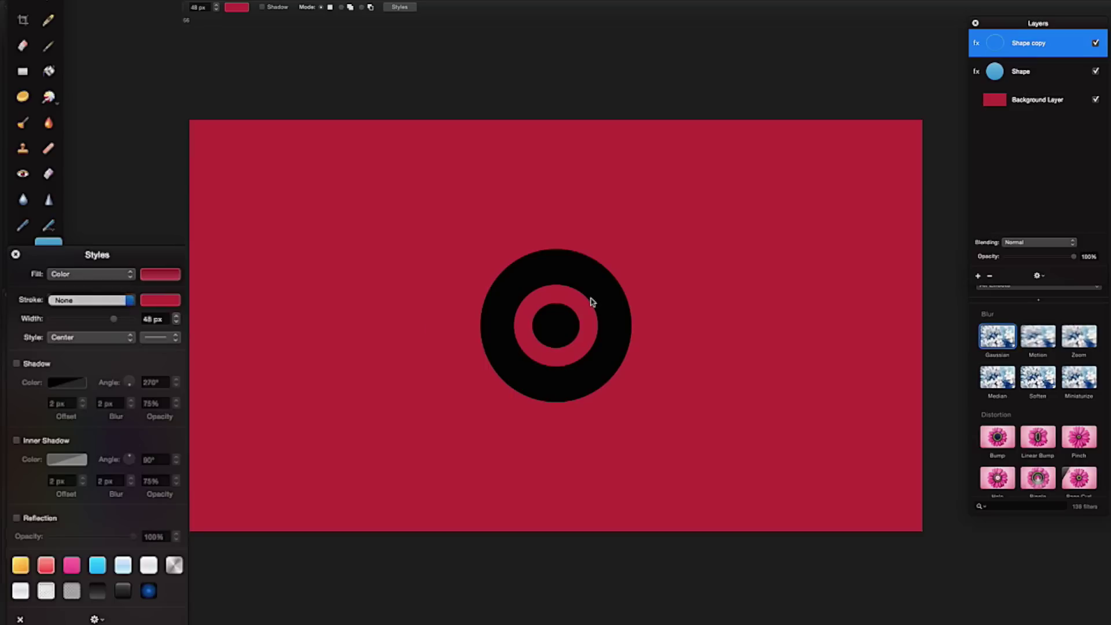
Draw a vertical stem bar aligned with the ring's top edge, extending down into the ring
{"action": "left_click_drag", "start_coordinate": [512, 270], "coordinate": [531, 333]}
{"action": "mouse_move", "coordinate": [525, 293]}
{"action": "left_mouse_down"}
{"action": "mouse_move", "coordinate": [525, 280]}
{"action": "mouse_move", "coordinate": [531, 290]}
{"action": "left_mouse_up"}
{"action": "left_click_drag", "start_coordinate": [522, 330], "coordinate": [521, 336]}
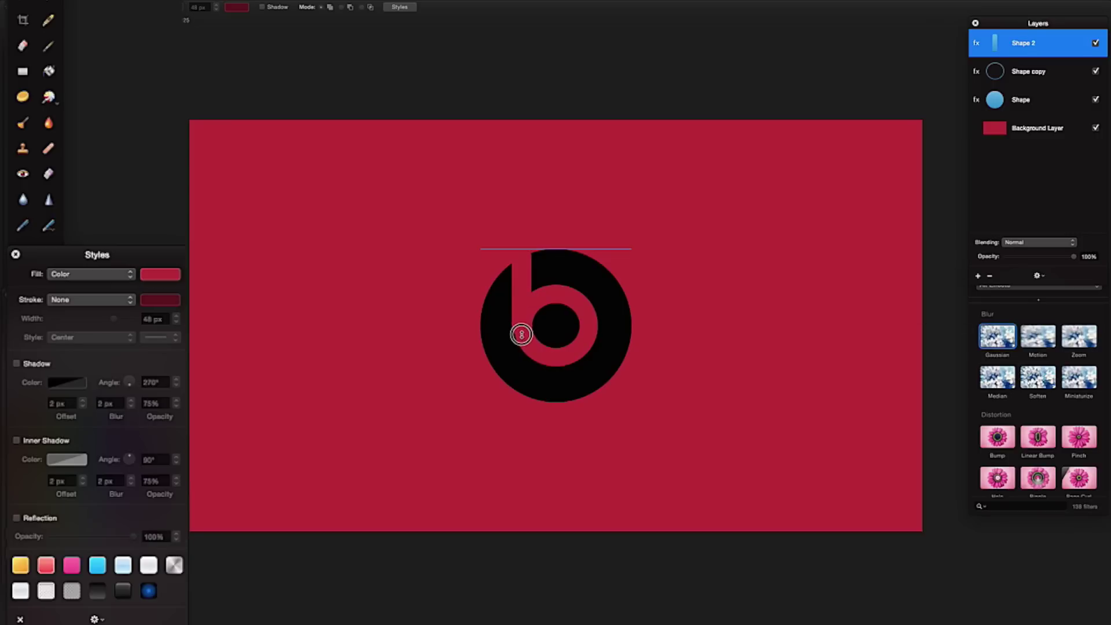